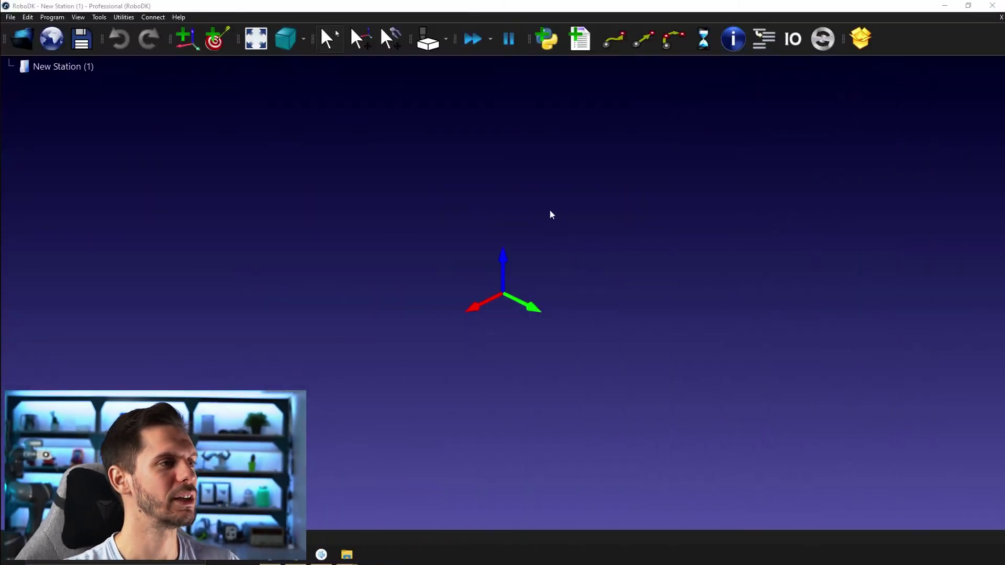
Toggle collision checking briefly, then open 07 - Simulation tools and select the 07A station file.
click(428, 41)
click(430, 40)
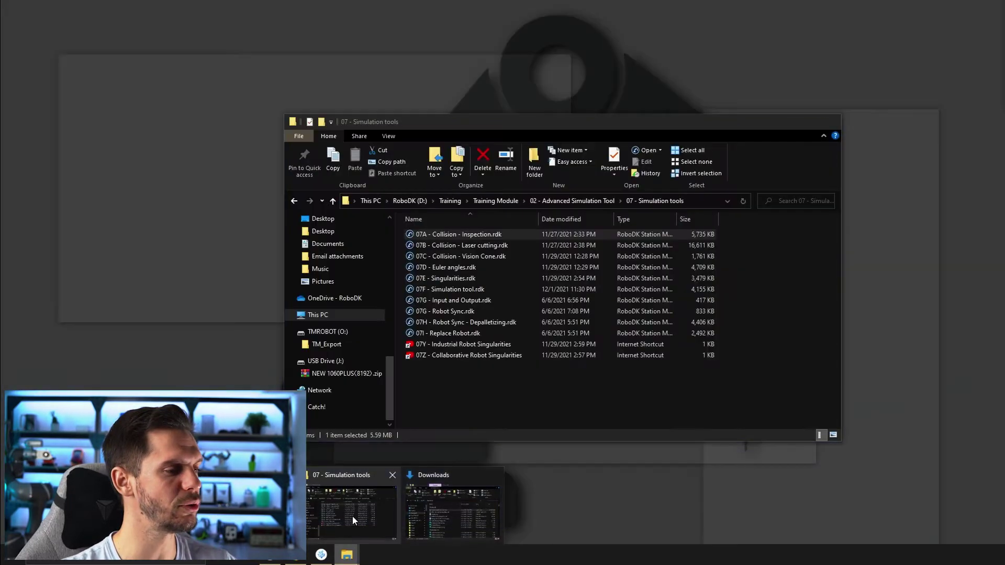
mouse_move(346, 555)
click(353, 517)
click(572, 201)
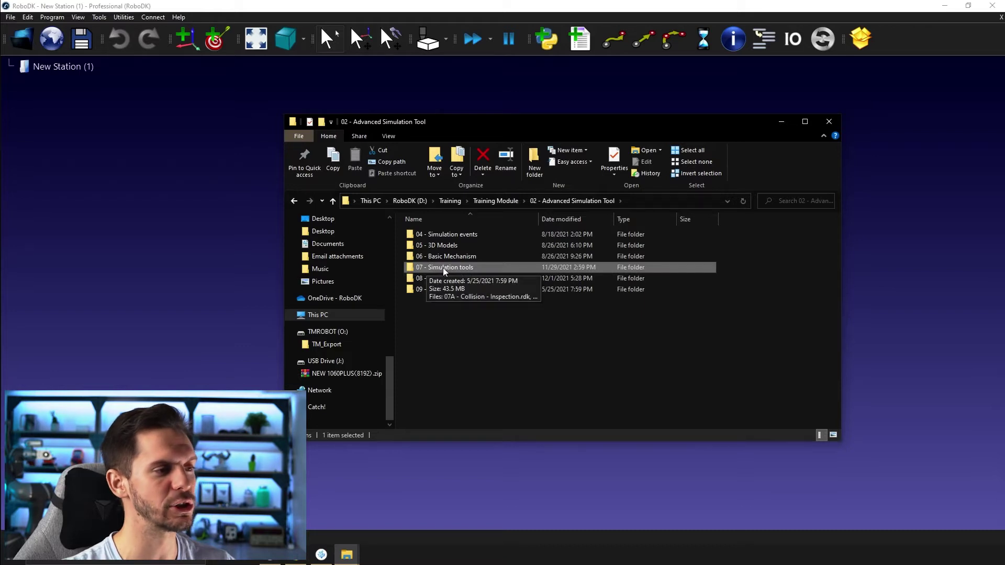
double_click(443, 268)
click(419, 235)
Load the 07A Collision Inspection station, then move the scanner down along the transmission and back.
drag(431, 230, 187, 172)
middle_drag(565, 363, 569, 365)
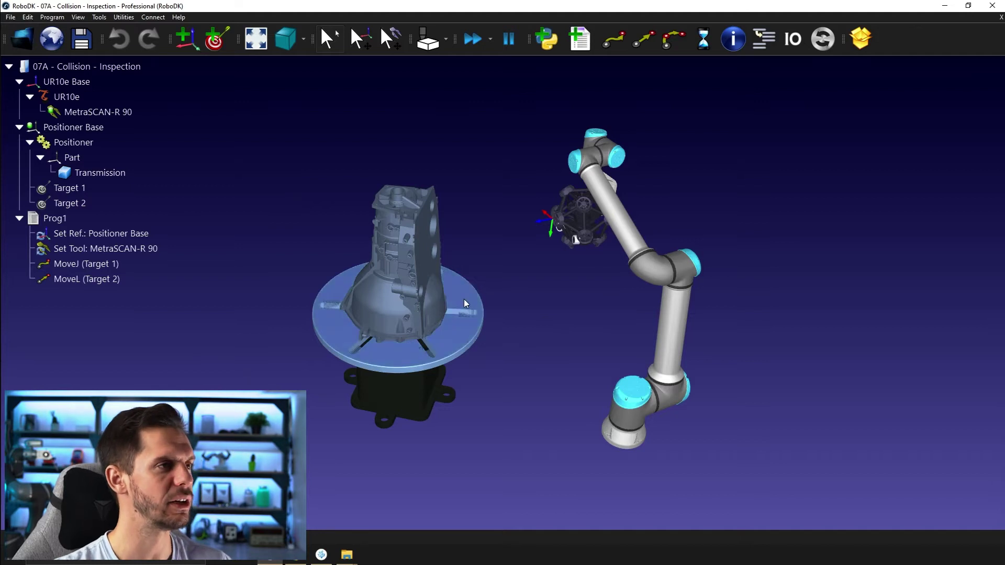
scroll(510, 250, up, 2)
drag(545, 210, 423, 277)
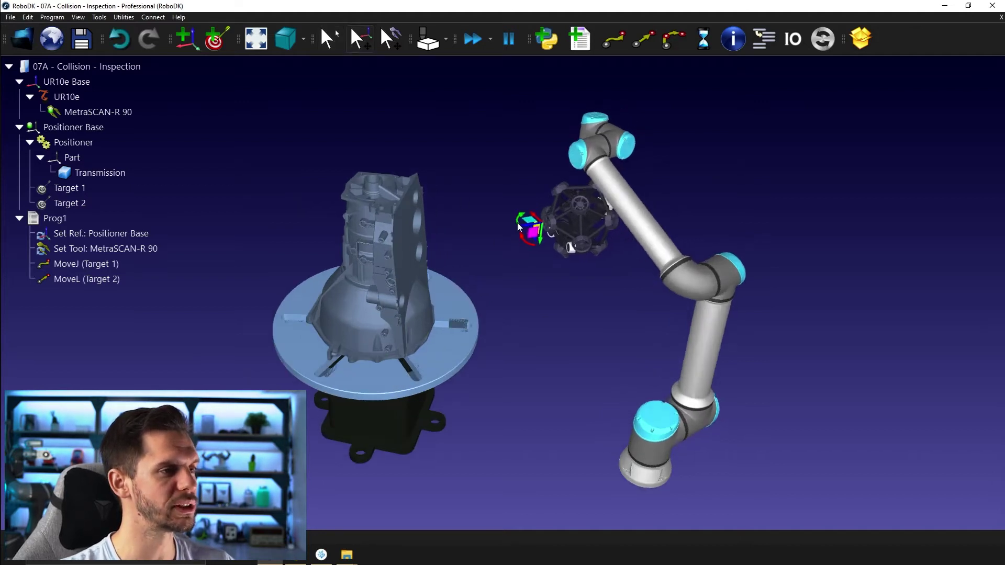
mouse_move(423, 277)
mouse_down()
mouse_move(392, 326)
mouse_move(399, 258)
mouse_move(430, 287)
mouse_up()
mouse_move(430, 288)
mouse_down()
mouse_move(493, 217)
mouse_move(524, 222)
mouse_up()
Enable collision checking, nudge the tool toward the part, and bring up the UR10e joint panel.
click(425, 42)
mouse_move(530, 223)
alt+mouse_down()
mouse_move(421, 253)
mouse_move(407, 248)
mouse_move(432, 241)
mouse_move(391, 245)
mouse_move(430, 242)
mouse_move(394, 246)
mouse_move(404, 239)
mouse_move(445, 265)
mouse_move(437, 270)
mouse_move(449, 265)
mouse_move(393, 248)
mouse_move(415, 245)
mouse_move(385, 251)
mouse_move(404, 229)
mouse_move(394, 271)
mouse_move(427, 247)
mouse_move(445, 275)
mouse_move(448, 300)
mouse_move(435, 278)
mouse_move(433, 298)
mouse_move(433, 269)
mouse_move(459, 307)
mouse_move(420, 257)
mouse_move(428, 293)
mouse_move(426, 279)
mouse_move(402, 285)
mouse_move(430, 288)
mouse_move(388, 300)
mouse_move(417, 283)
mouse_move(407, 320)
mouse_move(386, 314)
mouse_move(451, 264)
mouse_move(504, 256)
mouse_move(511, 241)
alt+mouse_up()
double_click(619, 235)
drag(544, 344, 592, 299)
Rotate joint 3 to about -142° and -169° to collide, then back to about -85°.
drag(897, 370, 884, 373)
drag(882, 371, 872, 365)
drag(876, 366, 891, 367)
Close the UR10e joint panel, move the robot to Target 1, and run Prog1 (about 2.7 s).
click(999, 60)
double_click(91, 191)
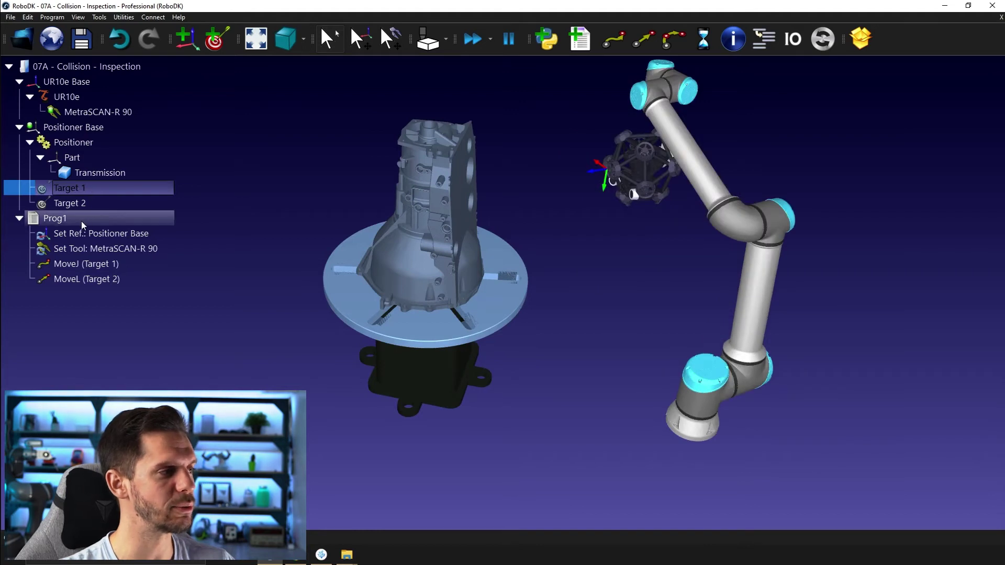
double_click(81, 220)
double_click(69, 188)
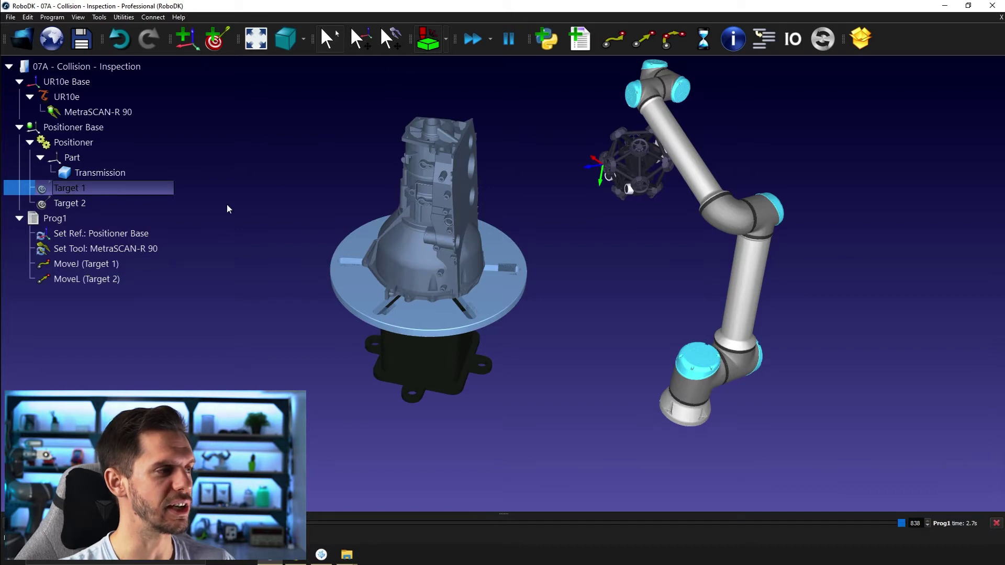
double_click(87, 218)
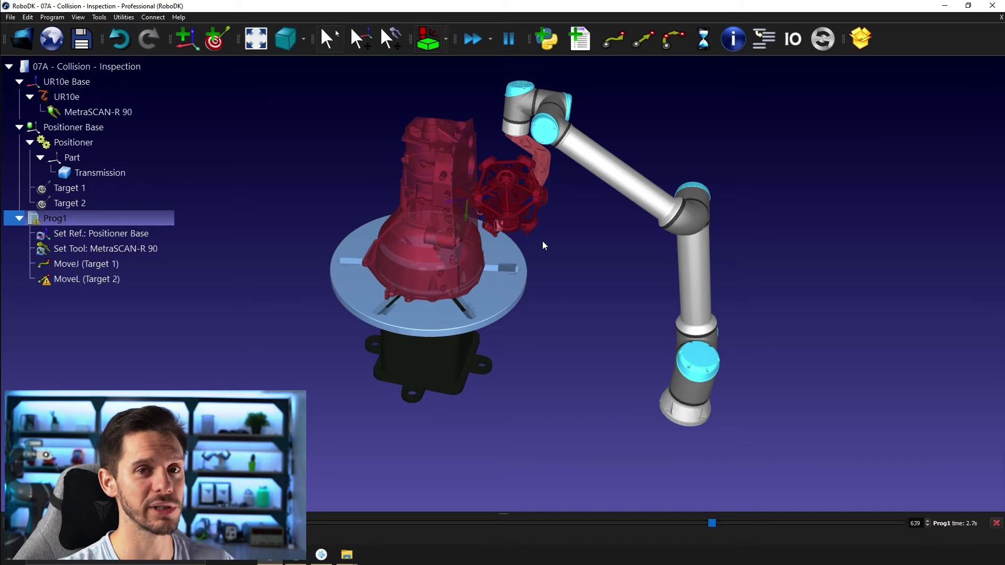
double_click(59, 214)
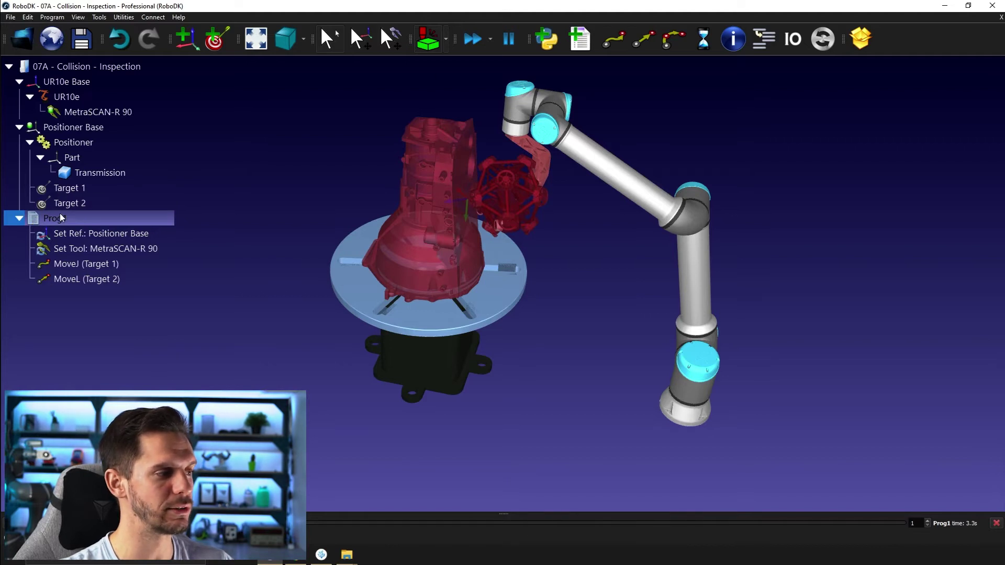
Send the robot to Target 1 and rerun Prog1 several times.
click(146, 192)
click(485, 116)
double_click(94, 220)
click(85, 190)
double_click(75, 221)
double_click(84, 188)
Toggle collision checking off and back on, then run Prog1 with collision checking active.
click(425, 43)
click(428, 41)
click(41, 220)
double_click(41, 220)
click(238, 73)
click(95, 15)
click(127, 200)
click(100, 17)
click(543, 229)
click(565, 363)
click(445, 46)
Bring up the collision map and resize it to reveal the scene and the Transmission column.
click(438, 62)
drag(564, 431, 599, 311)
drag(715, 238, 822, 239)
mouse_move(627, 120)
mouse_down()
mouse_move(578, 115)
mouse_move(571, 153)
mouse_up()
Reposition the Collision Map Settings dialog lower over the scene.
drag(528, 155, 510, 153)
drag(500, 158, 514, 189)
mouse_move(474, 188)
mouse_down()
mouse_move(455, 404)
mouse_move(522, 120)
mouse_up()
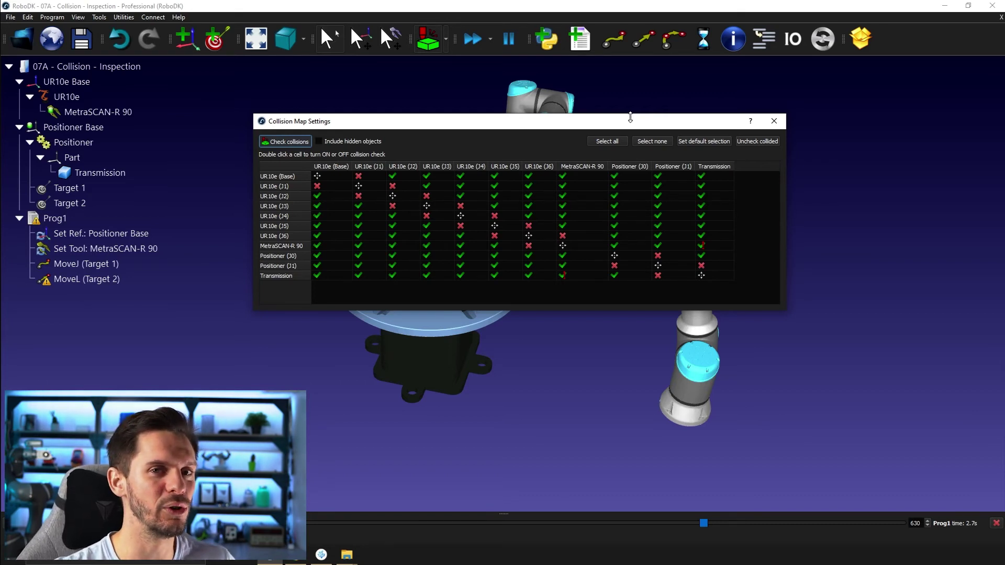
double_click(317, 186)
double_click(328, 189)
click(349, 296)
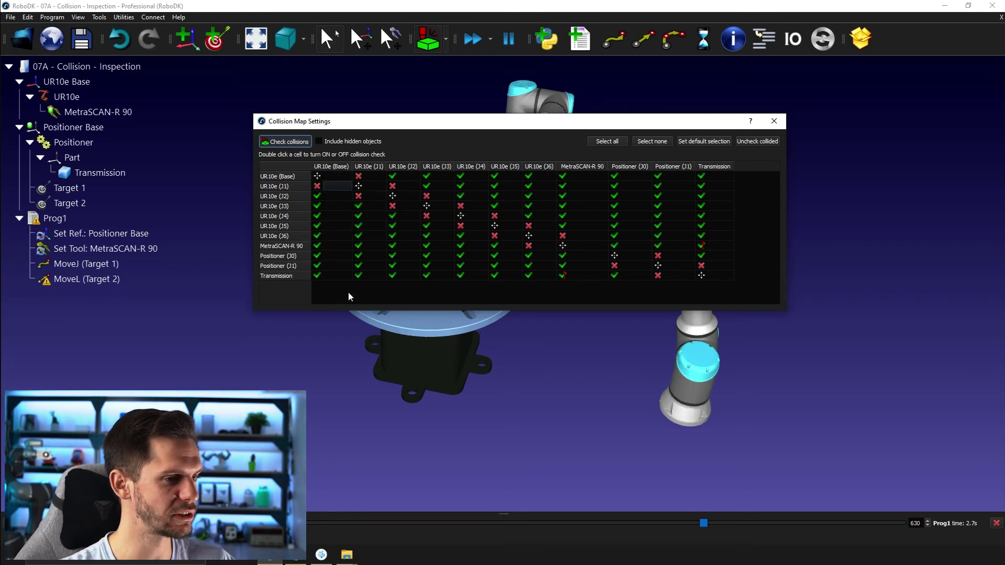
click(323, 187)
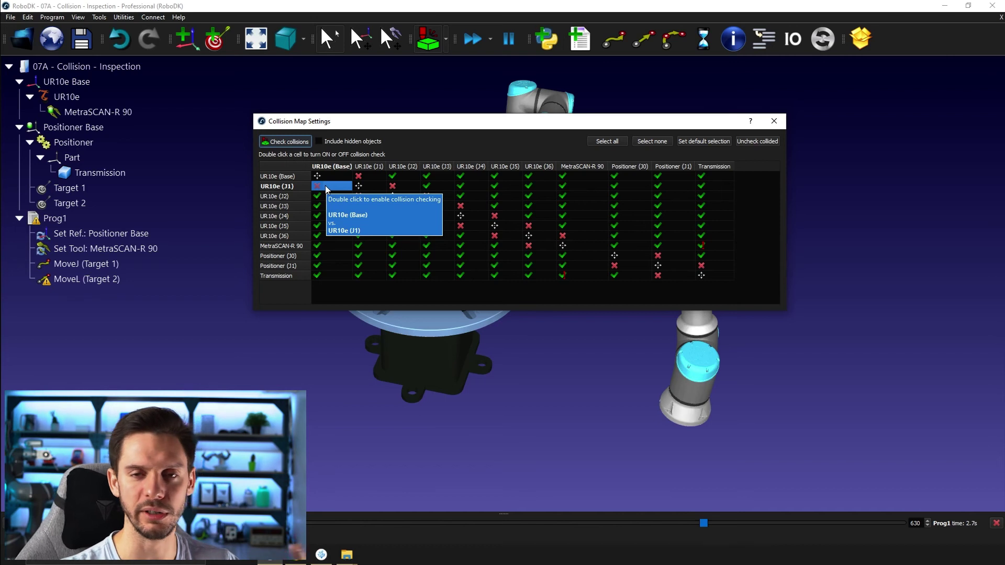
click(428, 291)
Drag the Collision Map Settings dialog down to expose the red transmission and scanner.
mouse_move(507, 122)
mouse_down()
mouse_move(507, 253)
mouse_move(472, 230)
mouse_up()
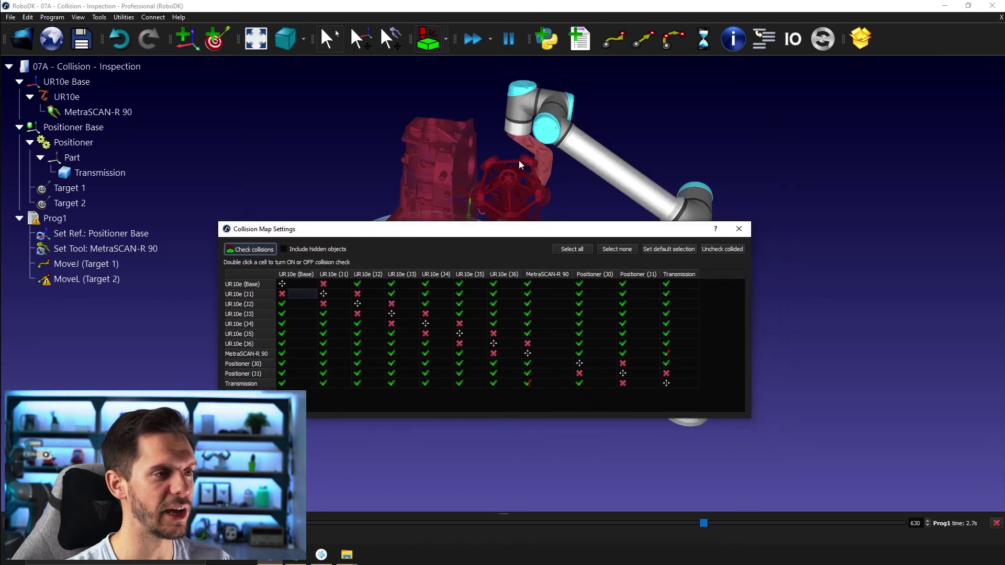